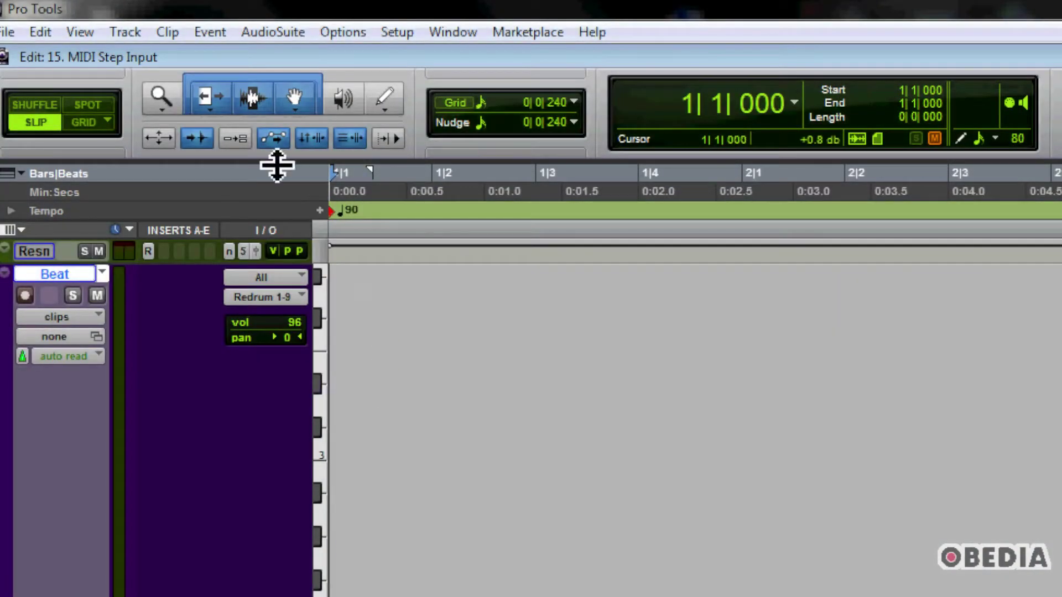
Open Event Operations in Step Input mode with the Beat track as destination
click(219, 31)
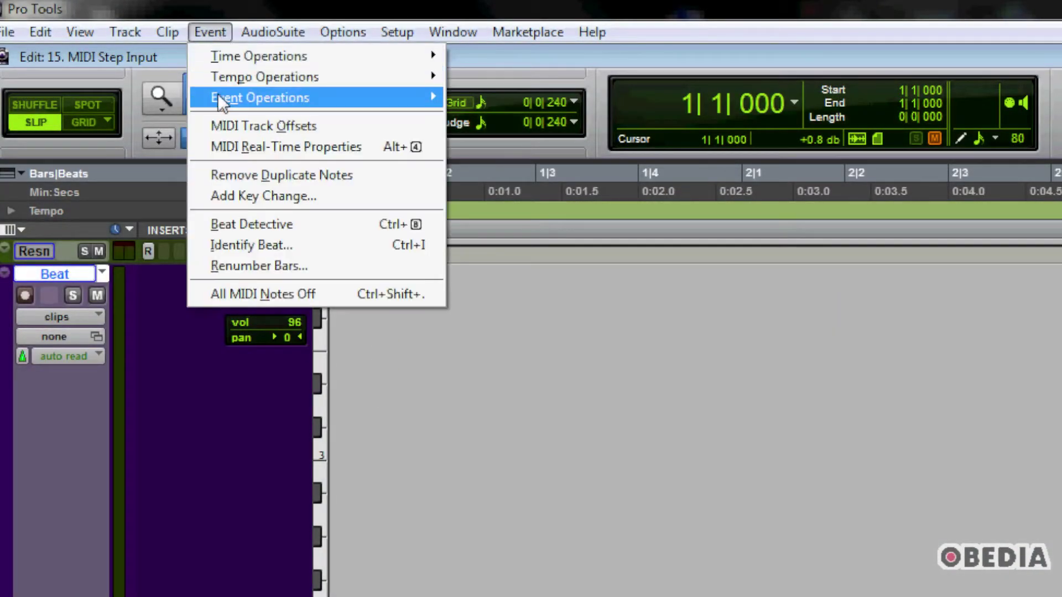
mouse_move(244, 99)
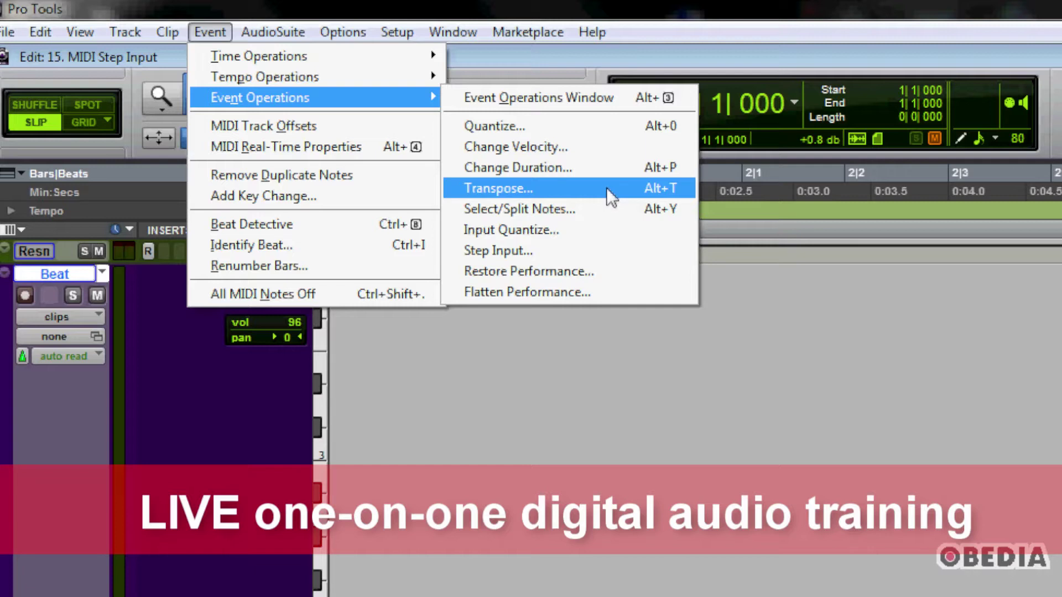
click(605, 242)
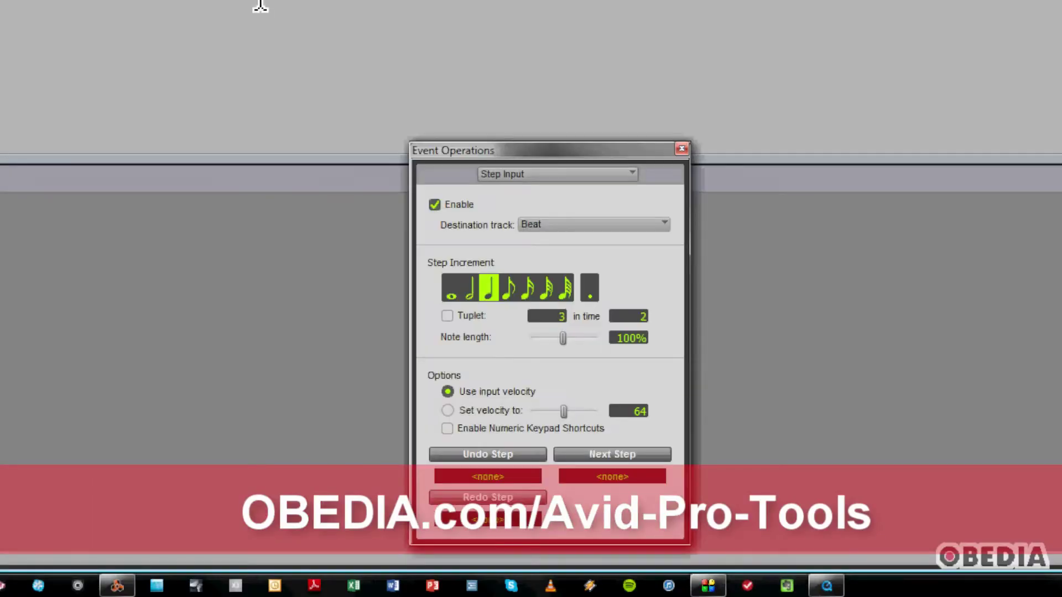
Try whole and quarter step increments, toggle step input, and enable numeric keypad shortcuts
click(449, 296)
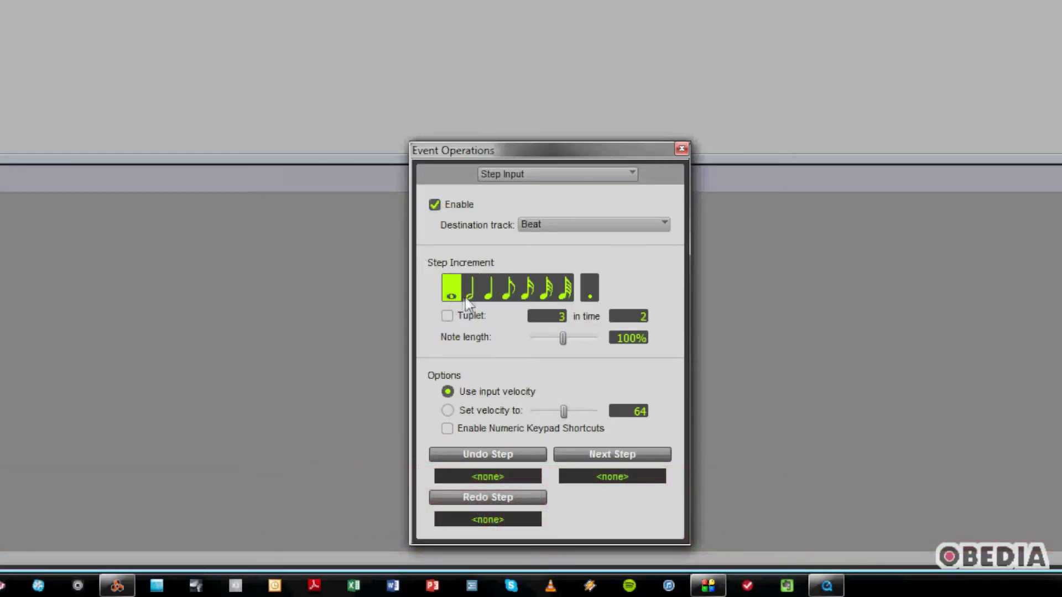
click(487, 292)
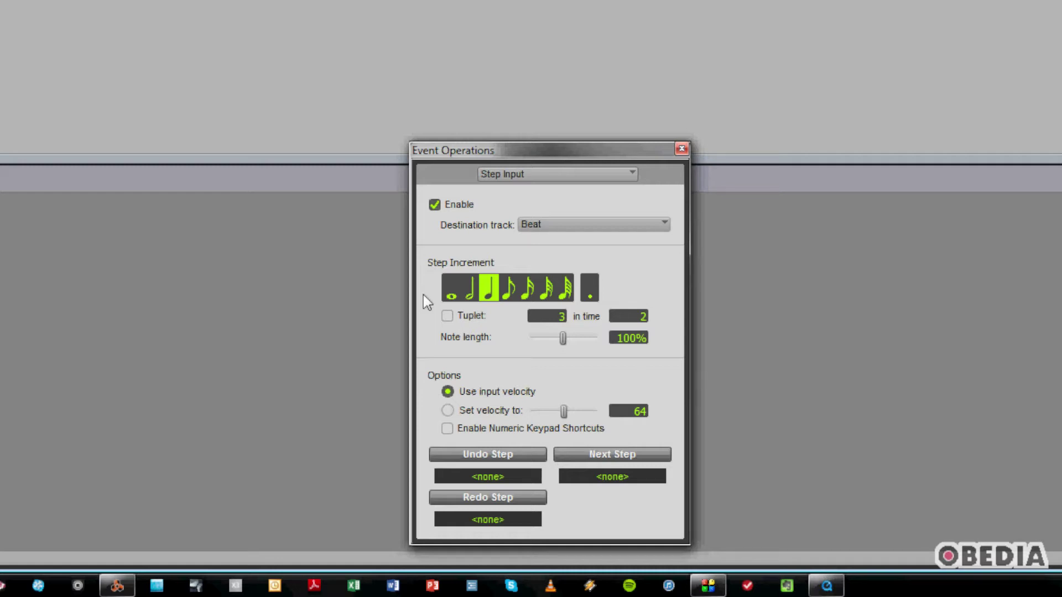
click(434, 205)
click(434, 205)
click(447, 429)
Turn tuplets off and cycle the keypad step increment down to a 64th note
key(KP_1)
key(KP_2)
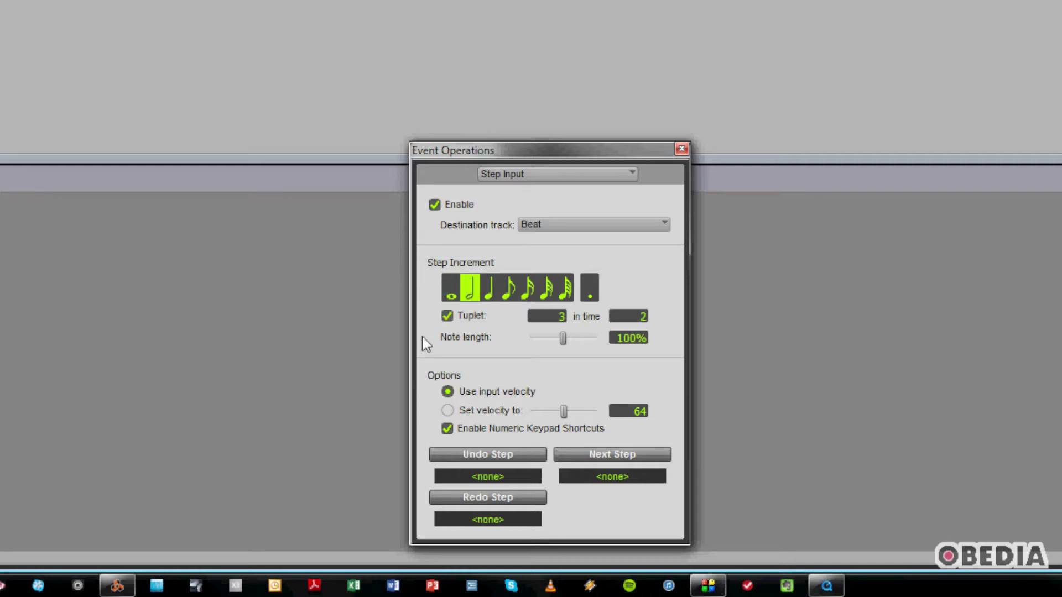
key(KP_9)
key(KP_3)
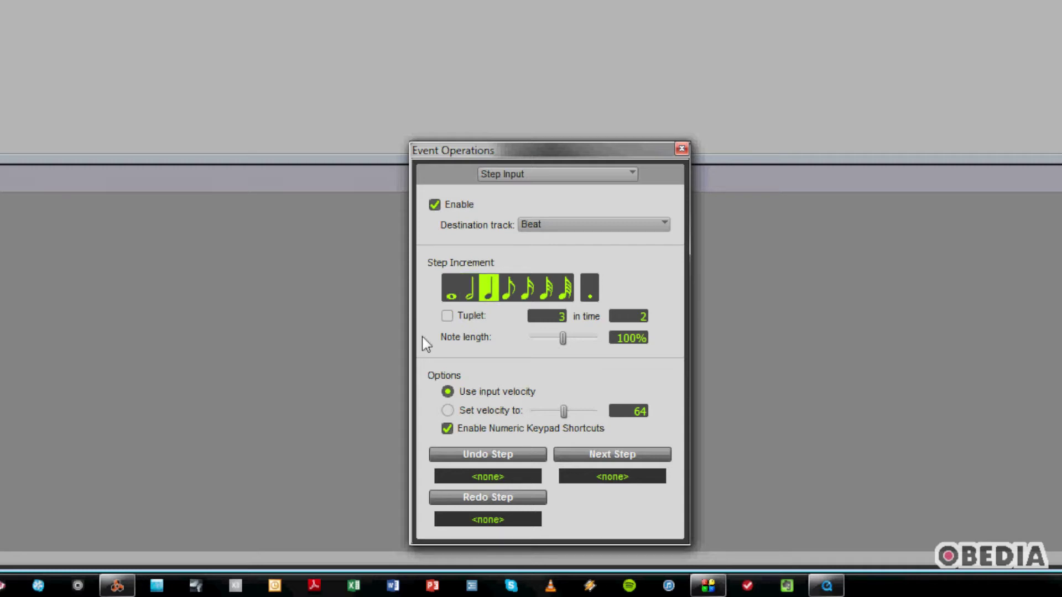
key(KP_4)
key(KP_5)
key(KP_6)
key(KP_7)
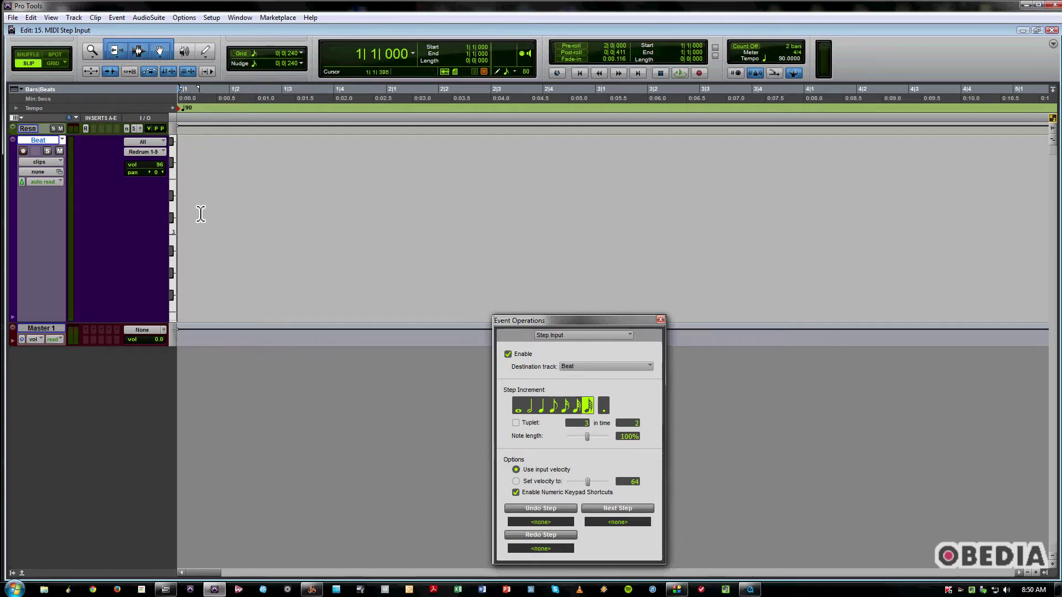
From the session start, step-enter 16 alternating kick and snare quarter notes into the four-bar Beat-22 clip
click(190, 195)
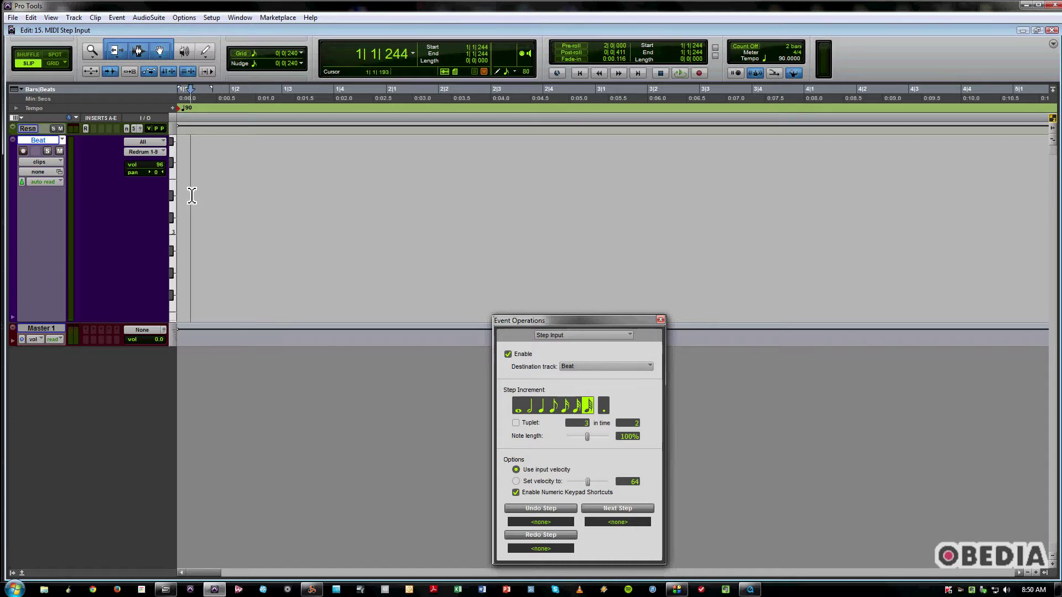
key(Return)
key(KP_4)
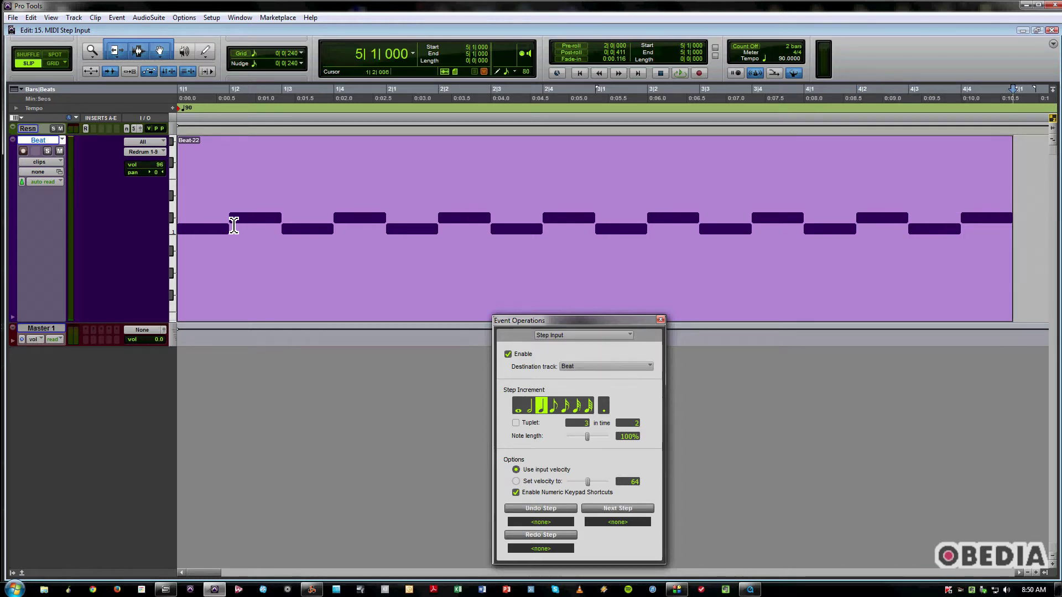
key(Return)
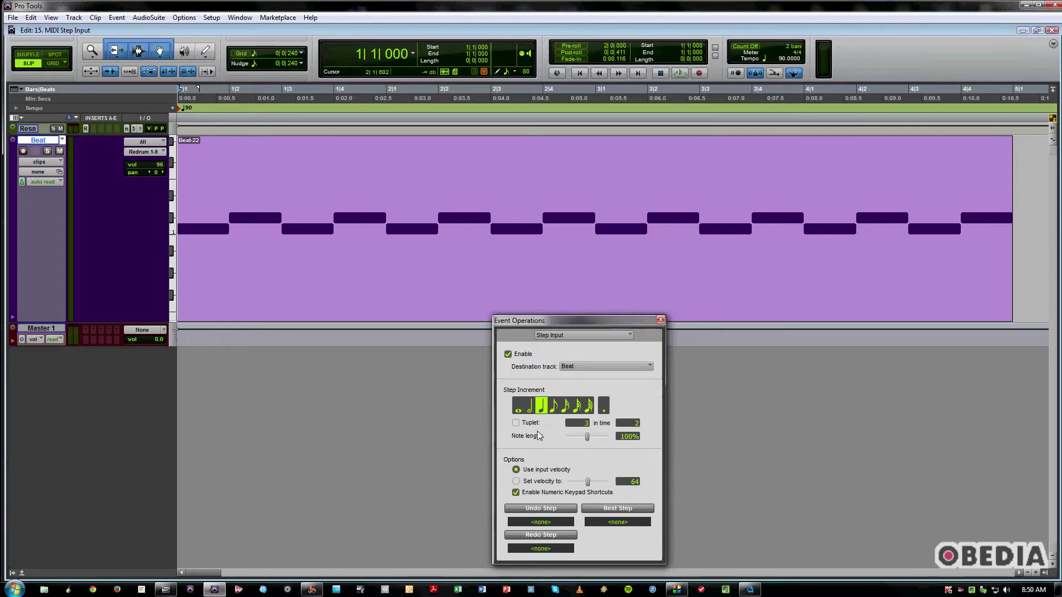
Step-enter a steady line of eighth-note hi-hats across all four bars of Beat-22
click(553, 407)
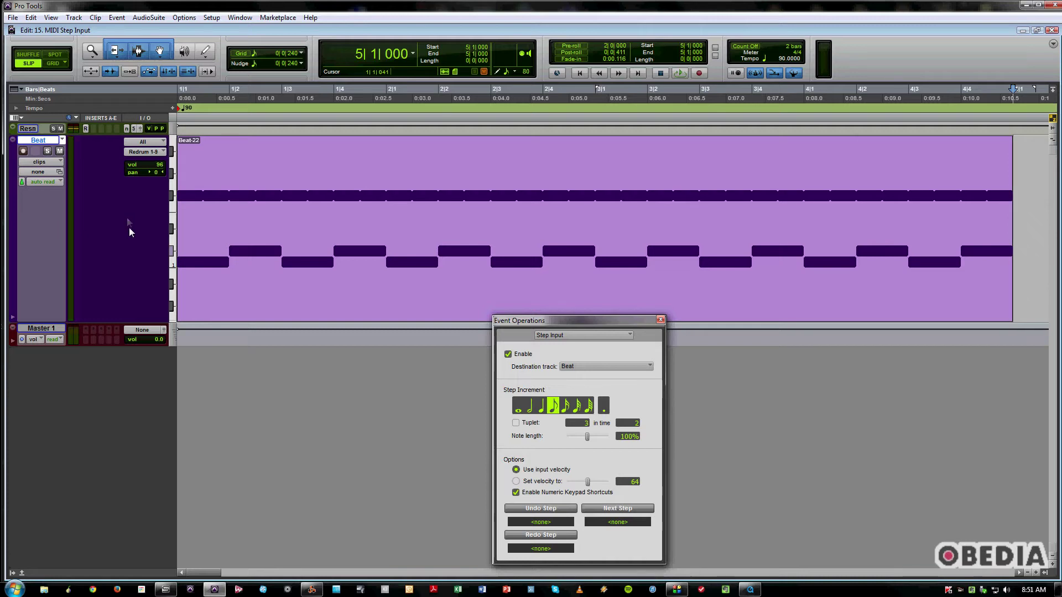
drag(535, 326, 539, 335)
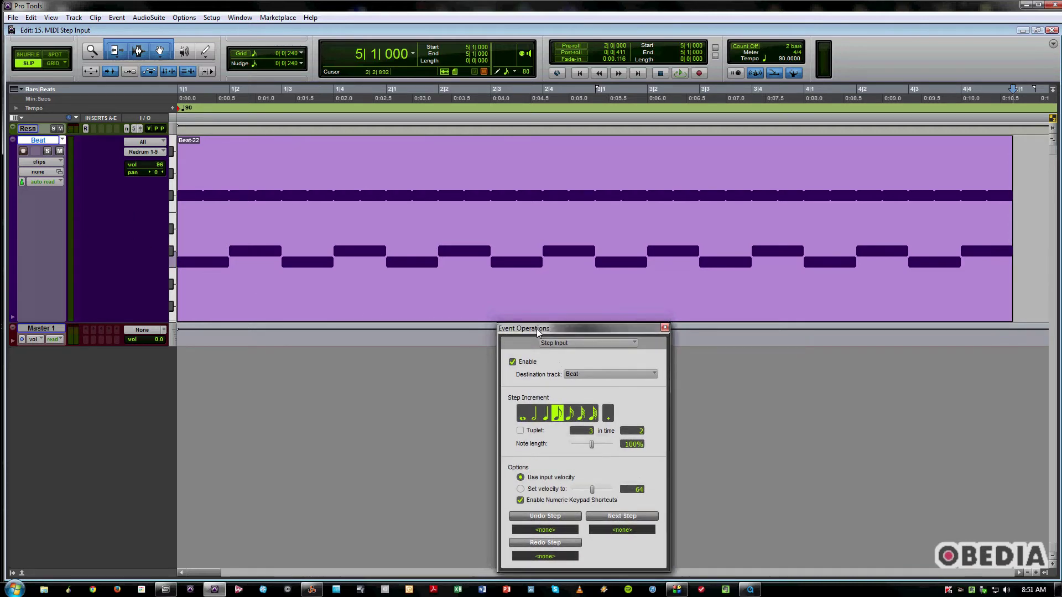
click(437, 313)
Show Beat-22 in the MIDI Editor and disable step input's numeric keypad shortcuts
double_click(436, 313)
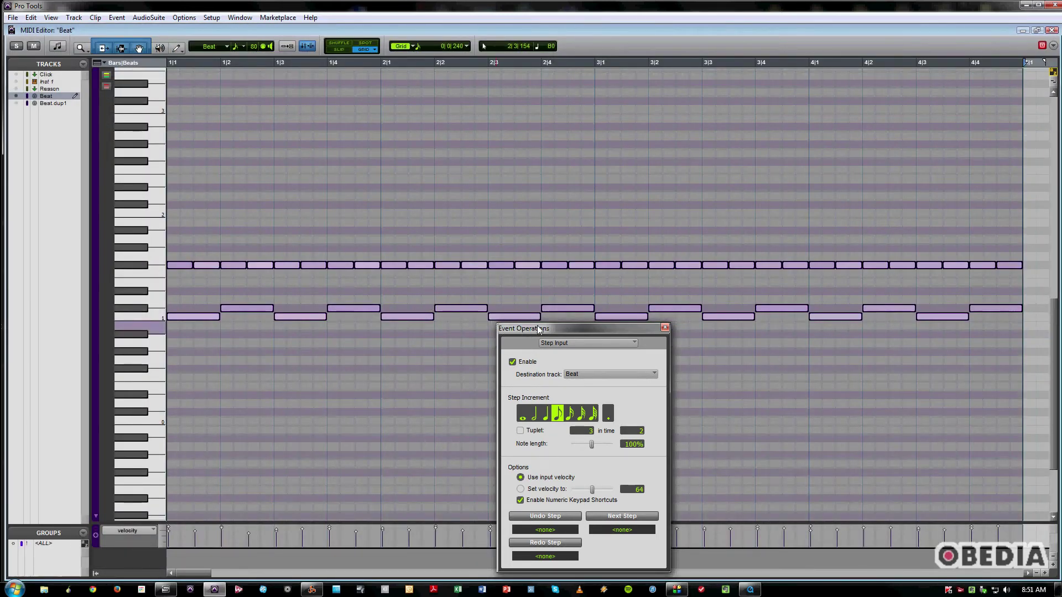
drag(540, 329, 545, 338)
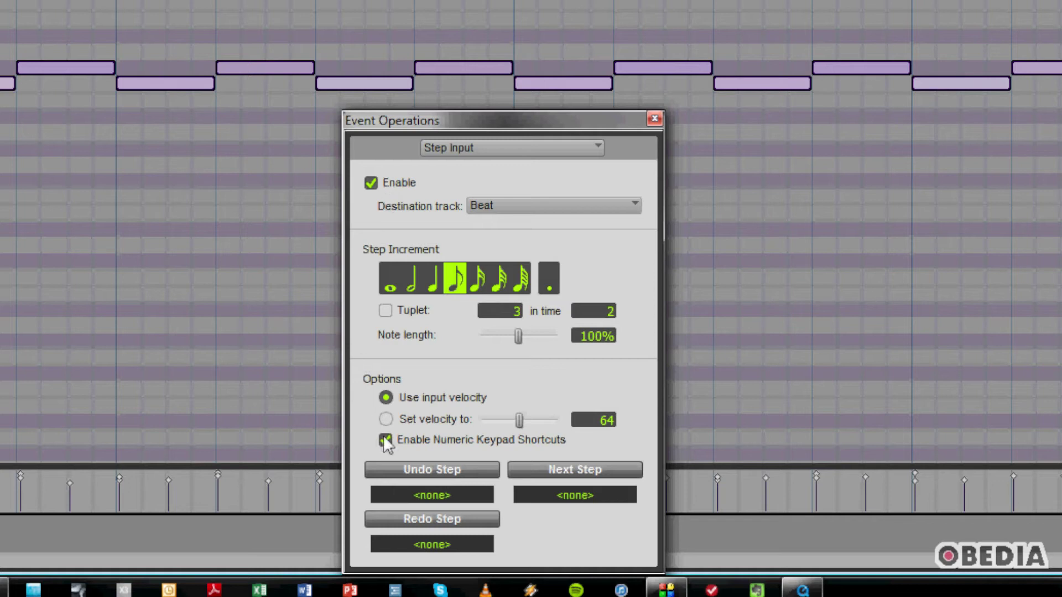
click(385, 440)
click(579, 144)
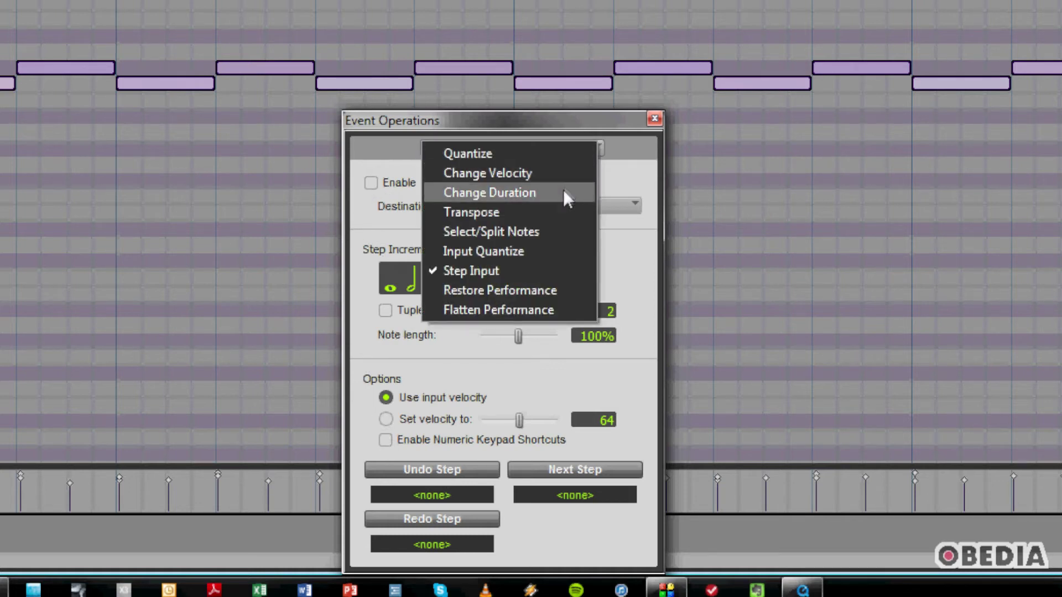
Set every Beat note's duration to 0|134 with Change Duration
click(563, 190)
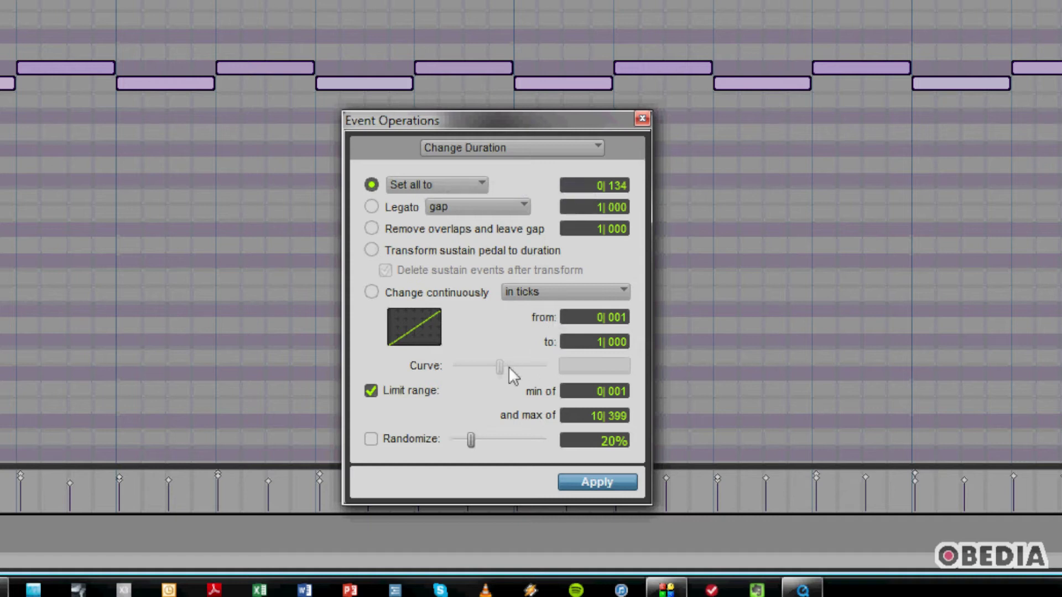
click(587, 483)
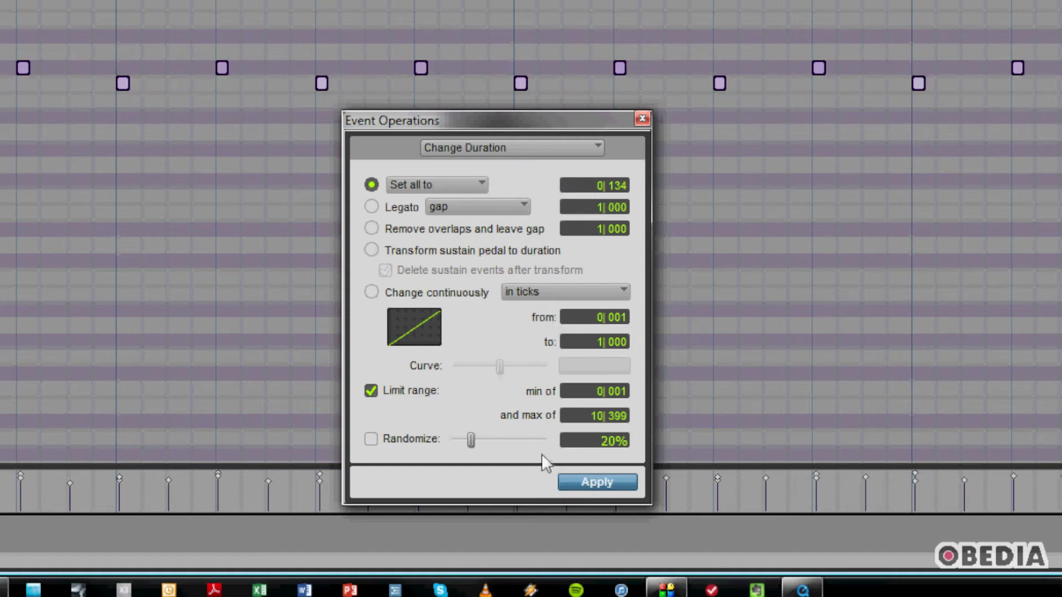
click(542, 145)
click(518, 155)
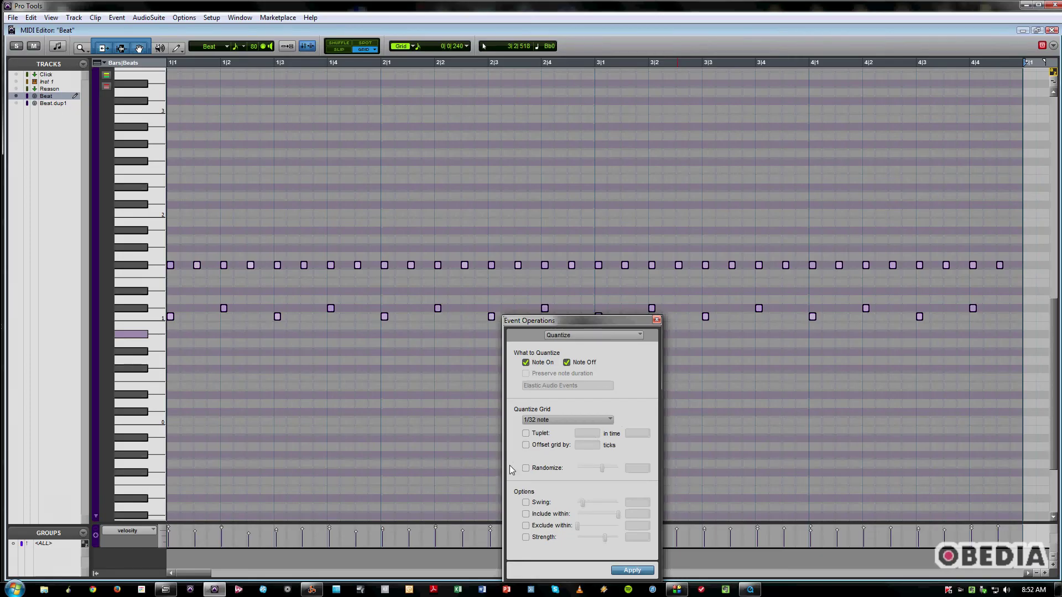
Quantize to 1/32 with 40% swing, 60% randomize and 67% strength, then close the MIDI Editor
click(525, 469)
click(525, 503)
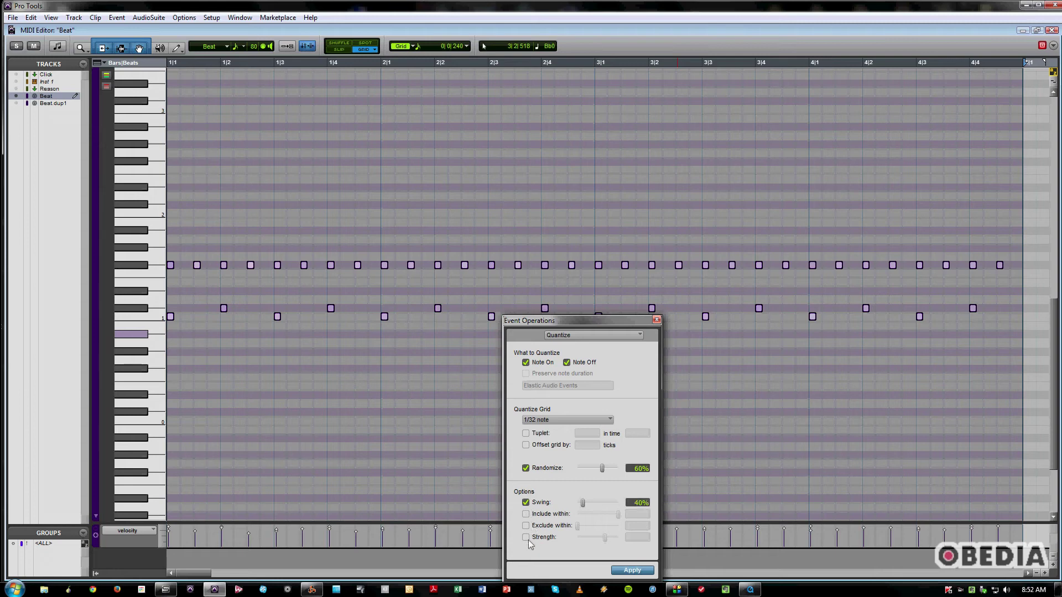
click(525, 538)
click(628, 571)
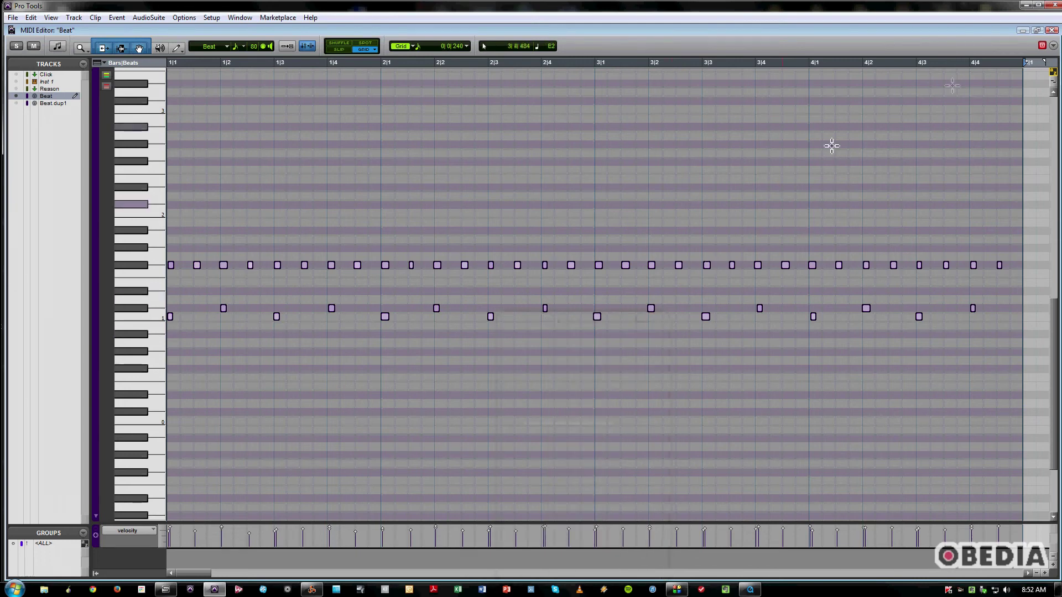
click(1050, 31)
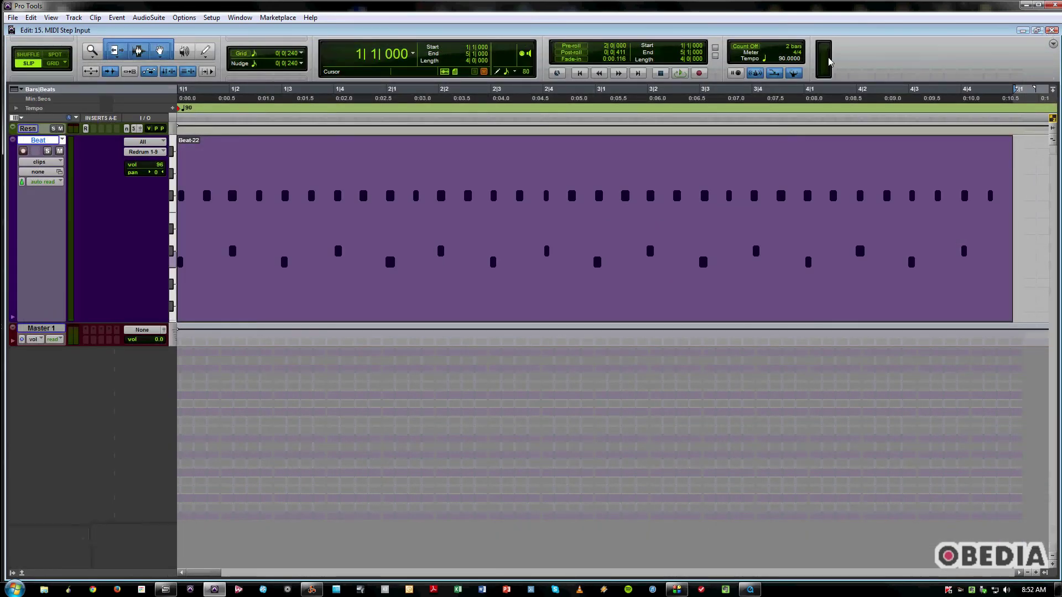
Duplicate Beat-22 and repeat it 12 times to fill bars 1–69, then play the beat
key(ctrl+[)
key(ctrl+[)
key(ctrl+[)
key(ctrl+d)
key(ctrl+d)
key(ctrl+d)
key(ctrl+d)
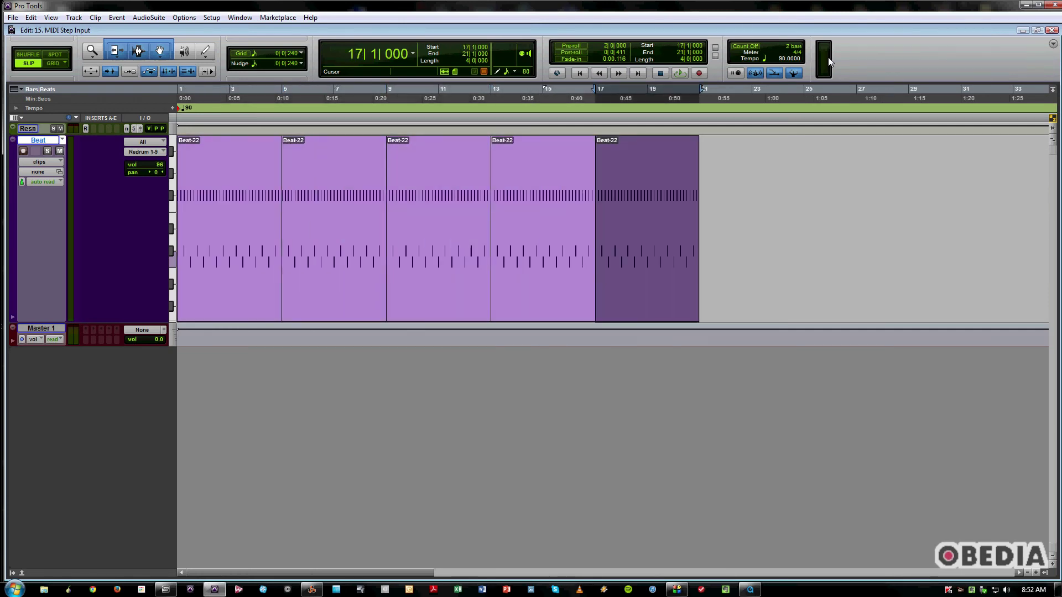
key(alt+r)
text(12)
key(Return)
key(ctrl+[)
key(ctrl+[)
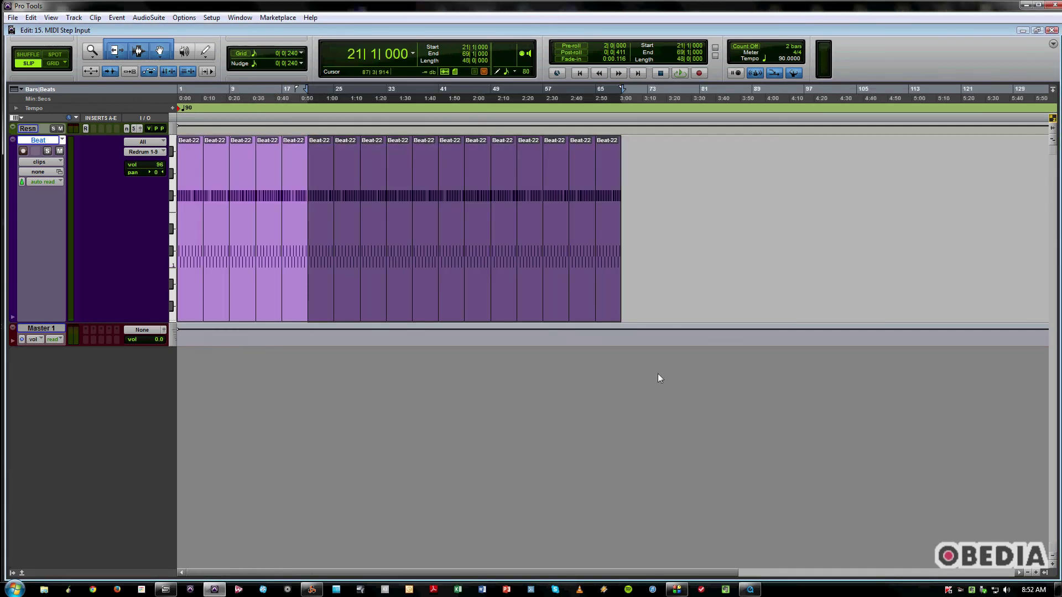
key(space)
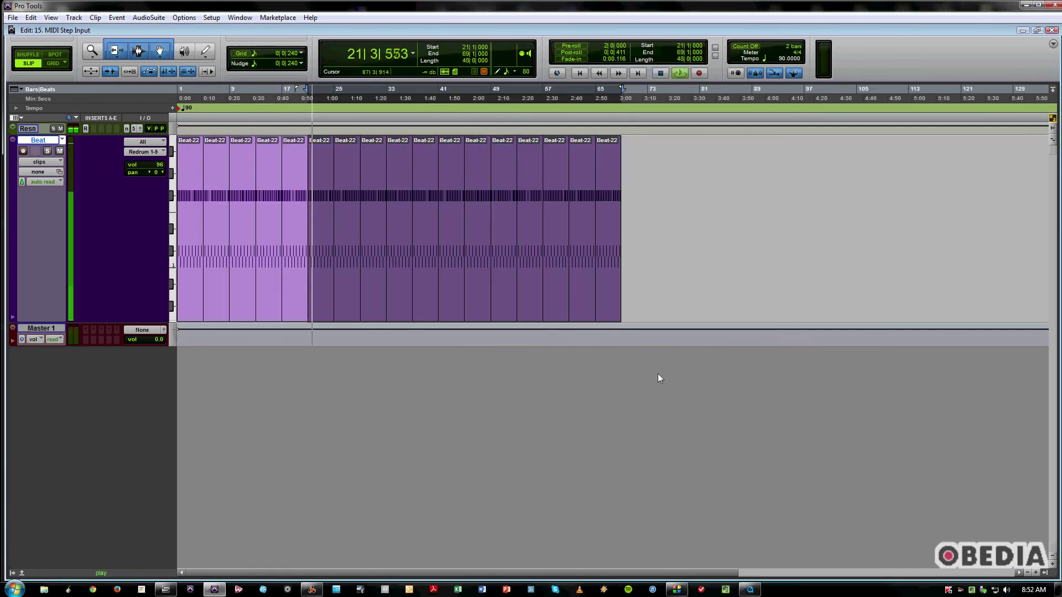